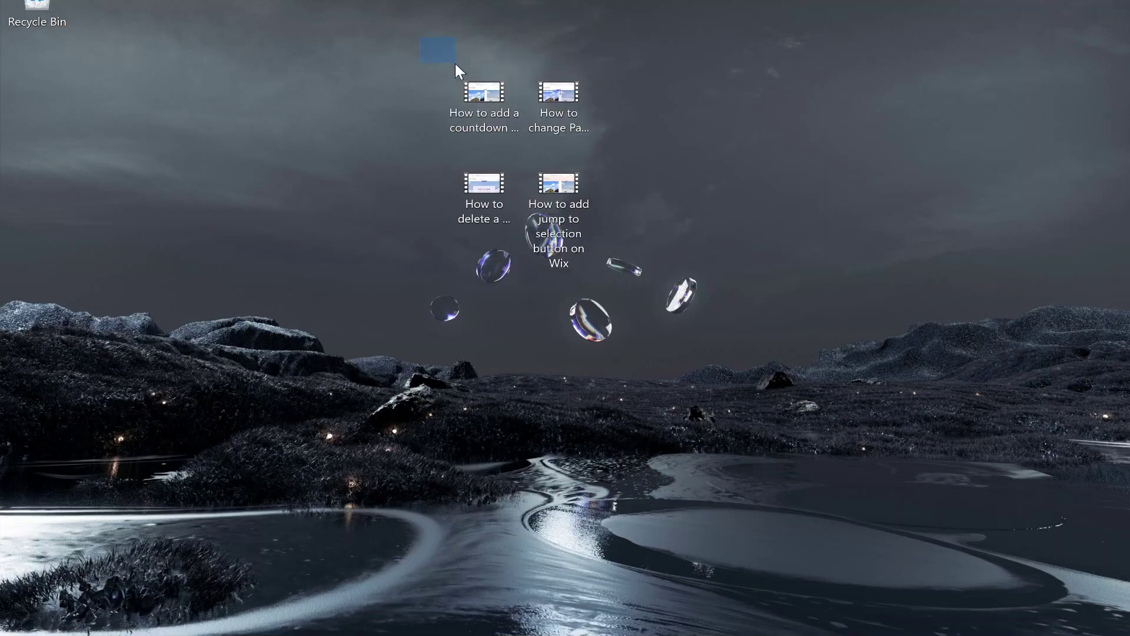
# - Select the four Wix video icons and move them to the right side of the desktop
pyautogui.click(642, 265)
pyautogui.moveTo(429, 42); pyautogui.dragTo(648, 315)
pyautogui.moveTo(474, 86); pyautogui.dragTo(754, 103)
pyautogui.click(917, 233)
pyautogui.moveTo(662, 32); pyautogui.dragTo(825, 252)
pyautogui.click(874, 247)
# - Reposition the jump-to-selection video so the four videos form a 2x2 grid
pyautogui.moveTo(781, 185); pyautogui.dragTo(312, 88)
pyautogui.click(269, 43)
pyautogui.moveTo(268, 44); pyautogui.dragTo(436, 185)
pyautogui.moveTo(344, 107); pyautogui.dragTo(795, 202)
pyautogui.click(901, 258)
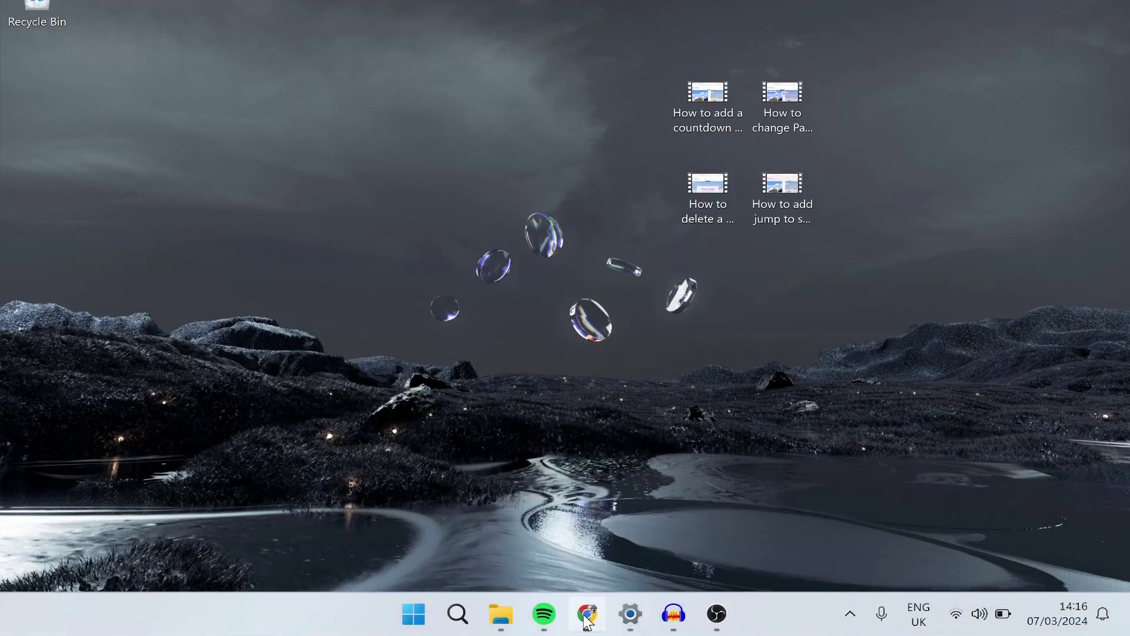
# - Launch Chrome, search for 'google drive', and open the Google Drive result
pyautogui.click(586, 621)
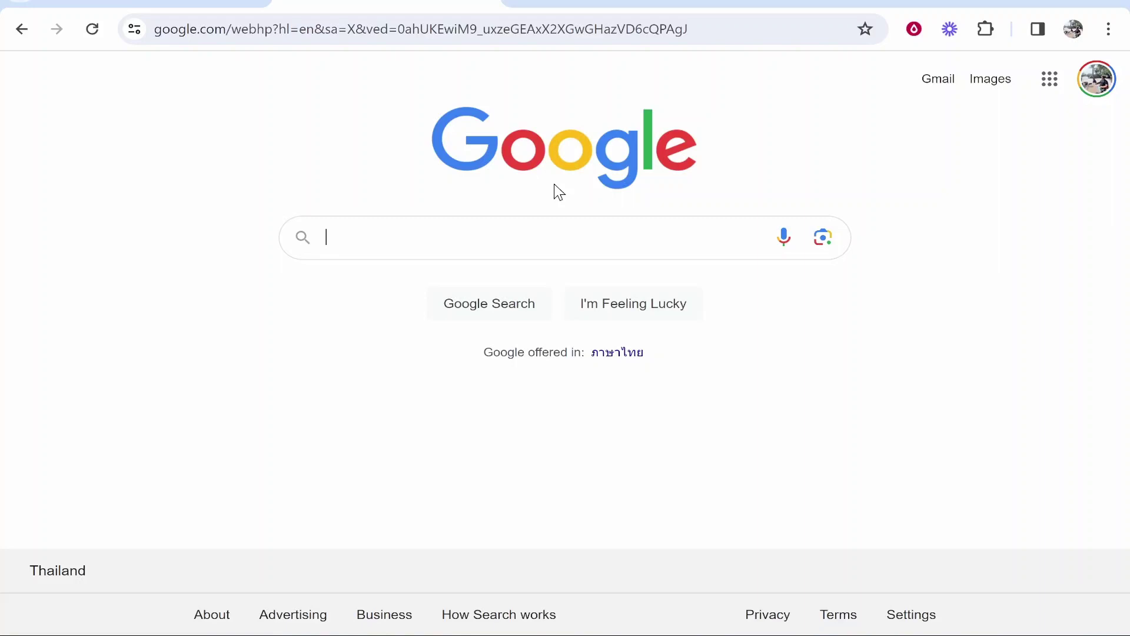
pyautogui.write('goo')
pyautogui.press('Down')
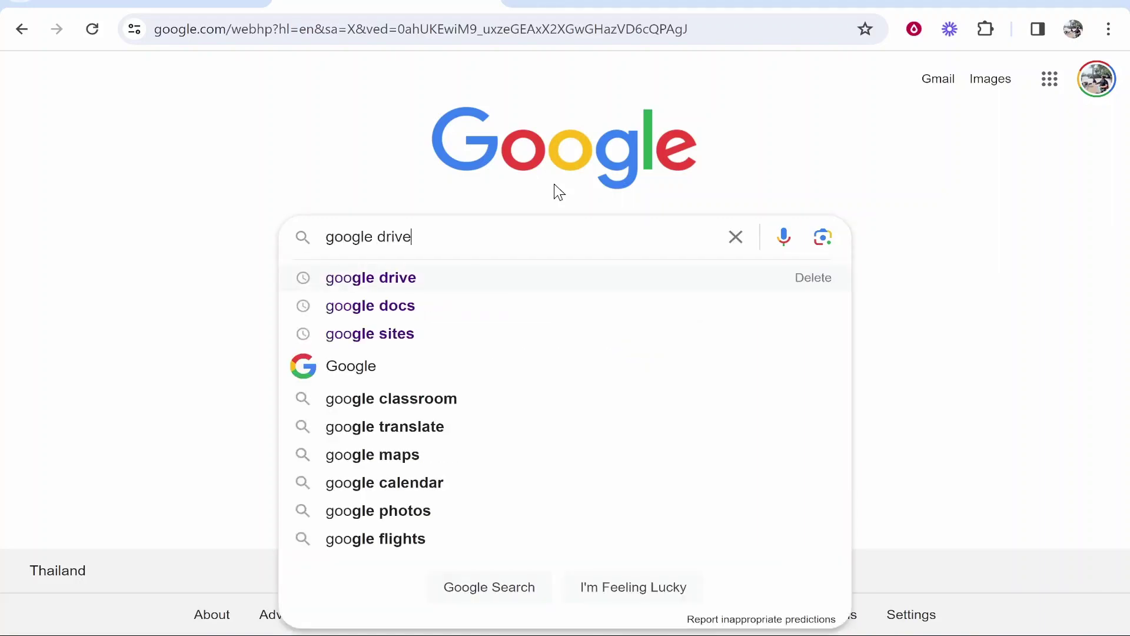
pyautogui.press('Return')
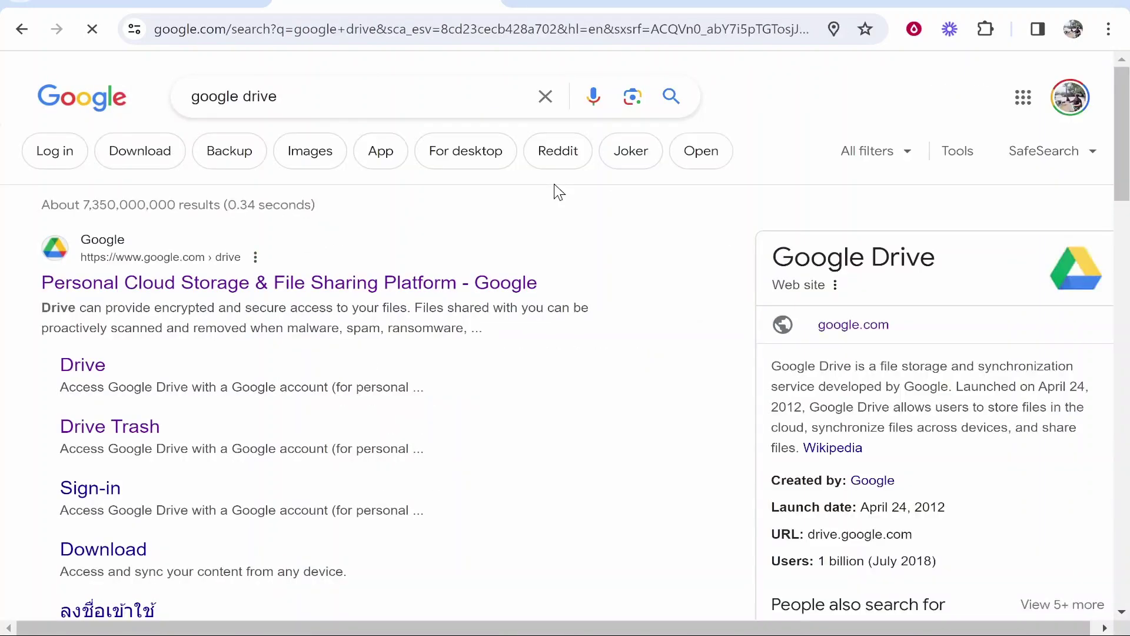
pyautogui.click(171, 286)
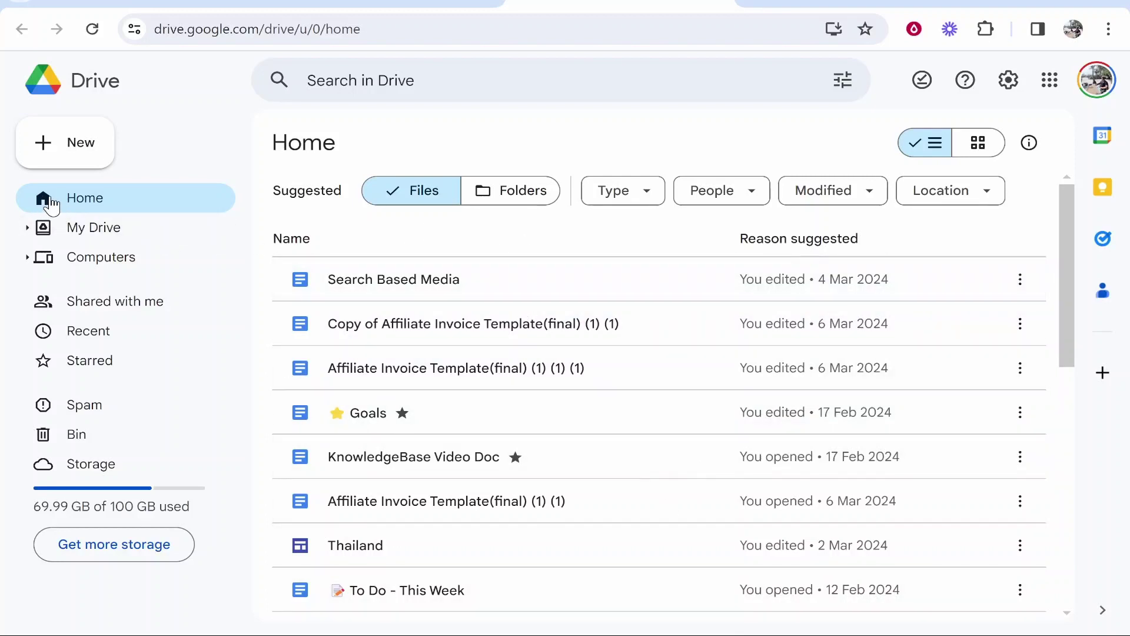
# - Upload the 'How to add a countdown timer on Wix' video from the Desktop into My Drive
pyautogui.click(84, 229)
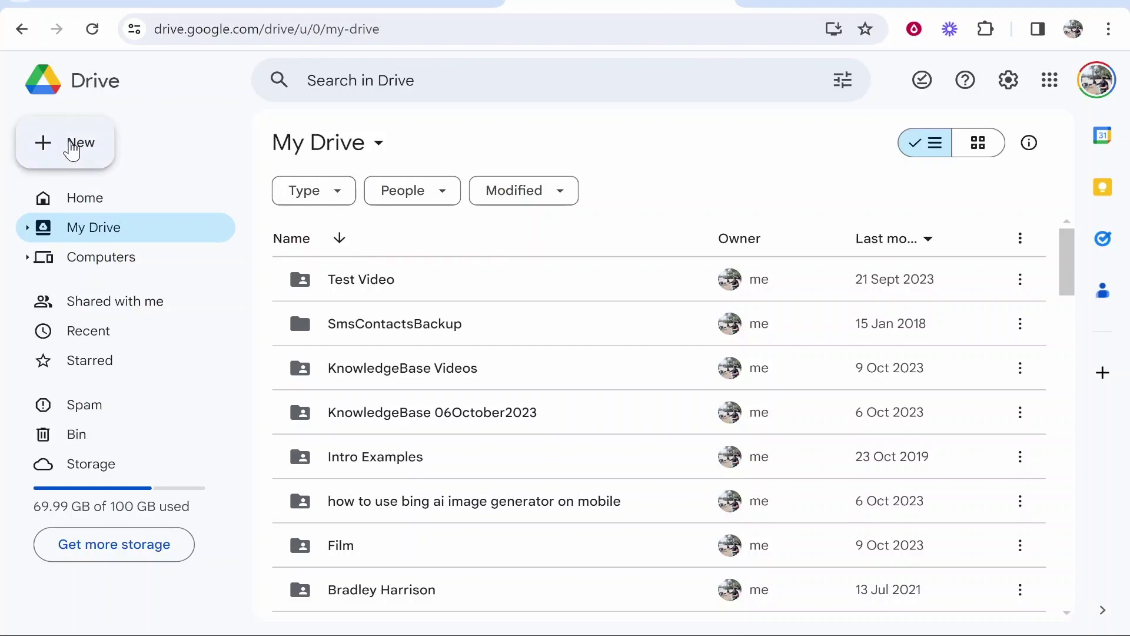
pyautogui.click(71, 147)
pyautogui.click(100, 186)
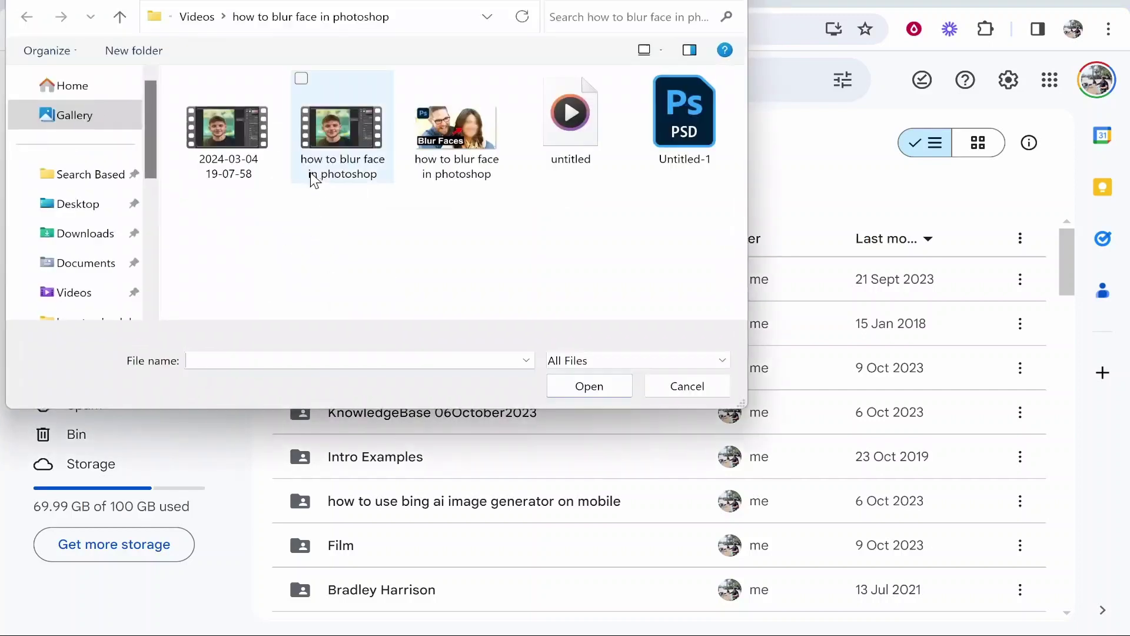
pyautogui.click(77, 206)
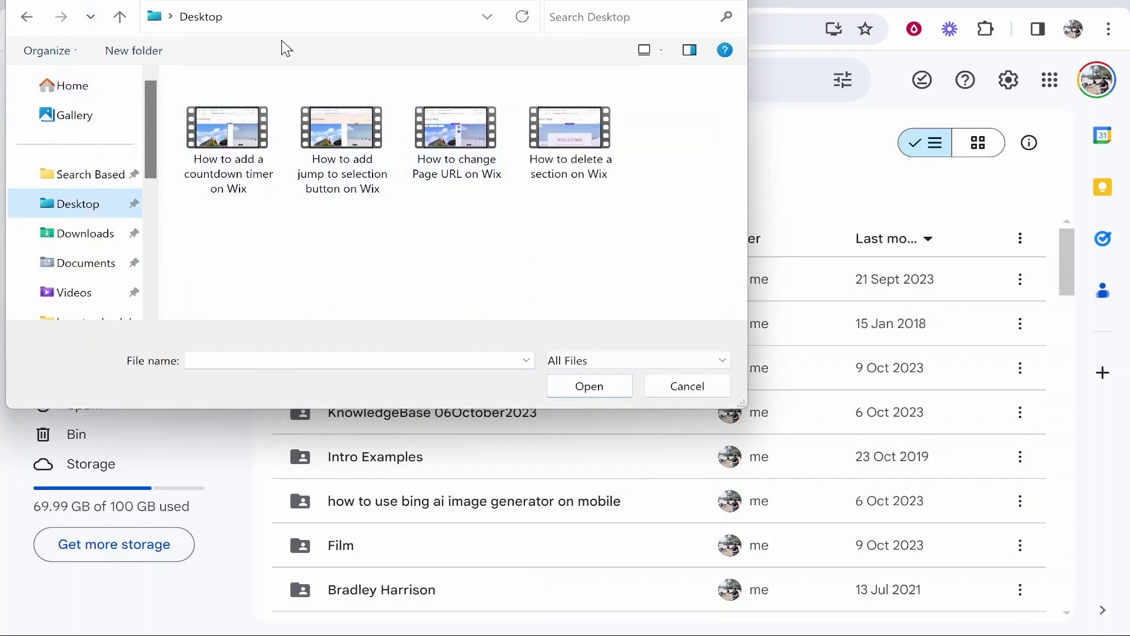
pyautogui.click(228, 171)
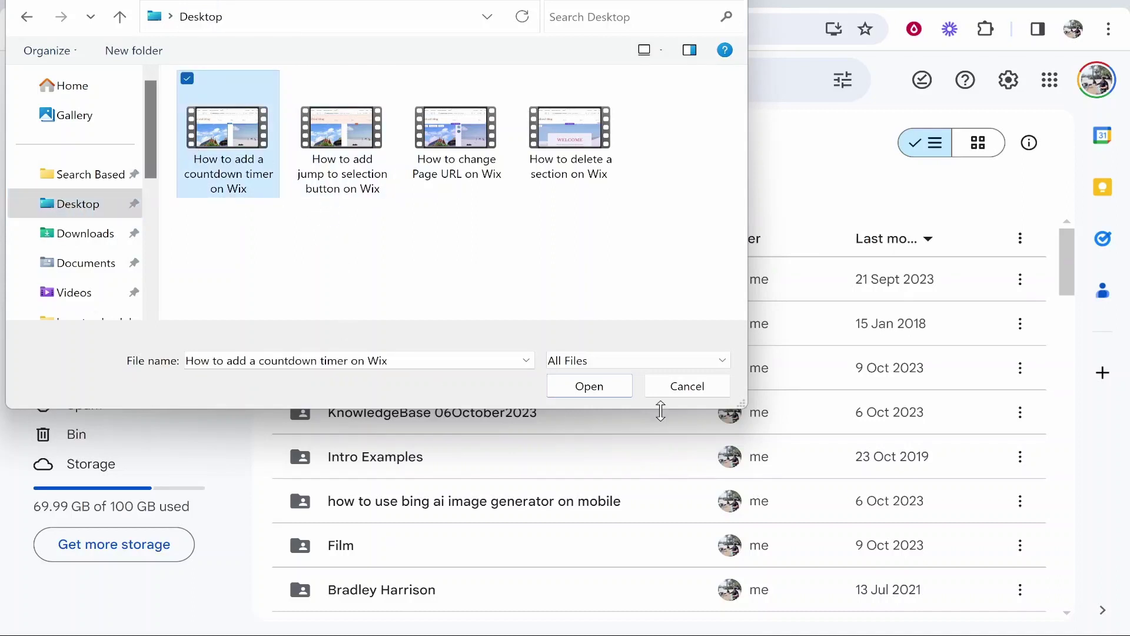
pyautogui.click(595, 392)
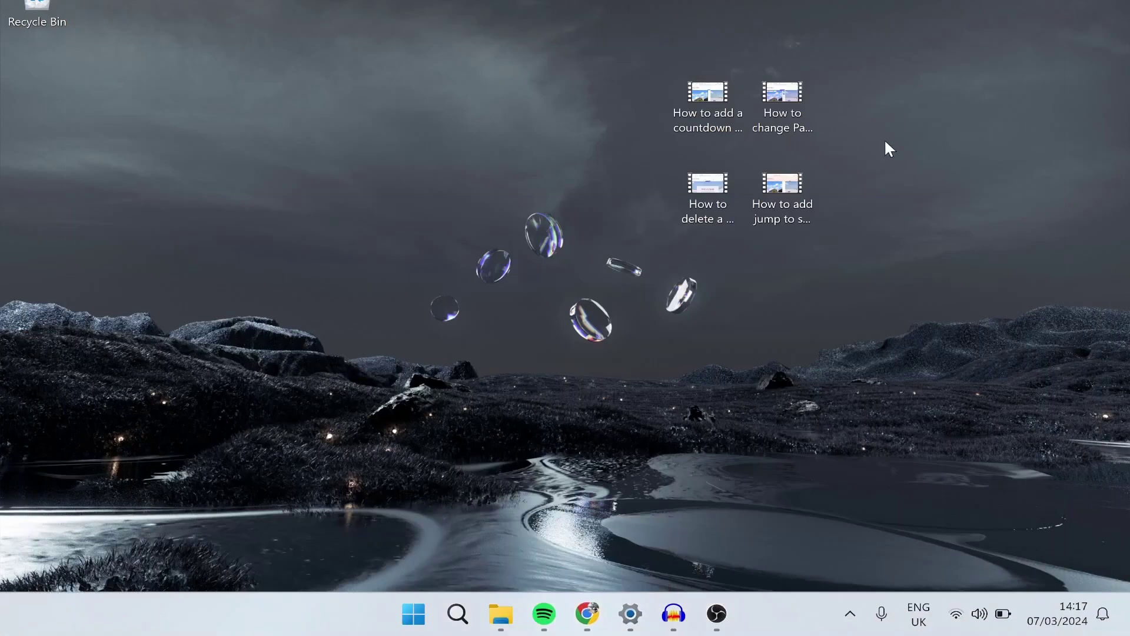
# - Compress the four desktop videos into a zip folder
pyautogui.moveTo(889, 149); pyautogui.dragTo(708, 113)
pyautogui.click(855, 270)
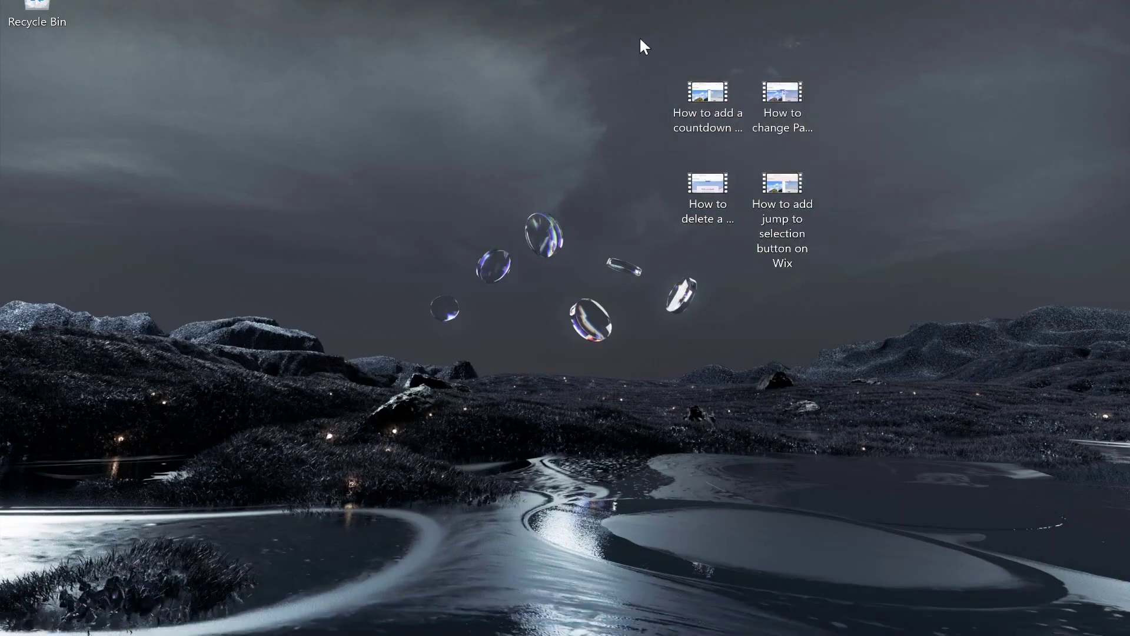
pyautogui.moveTo(641, 39); pyautogui.dragTo(864, 328)
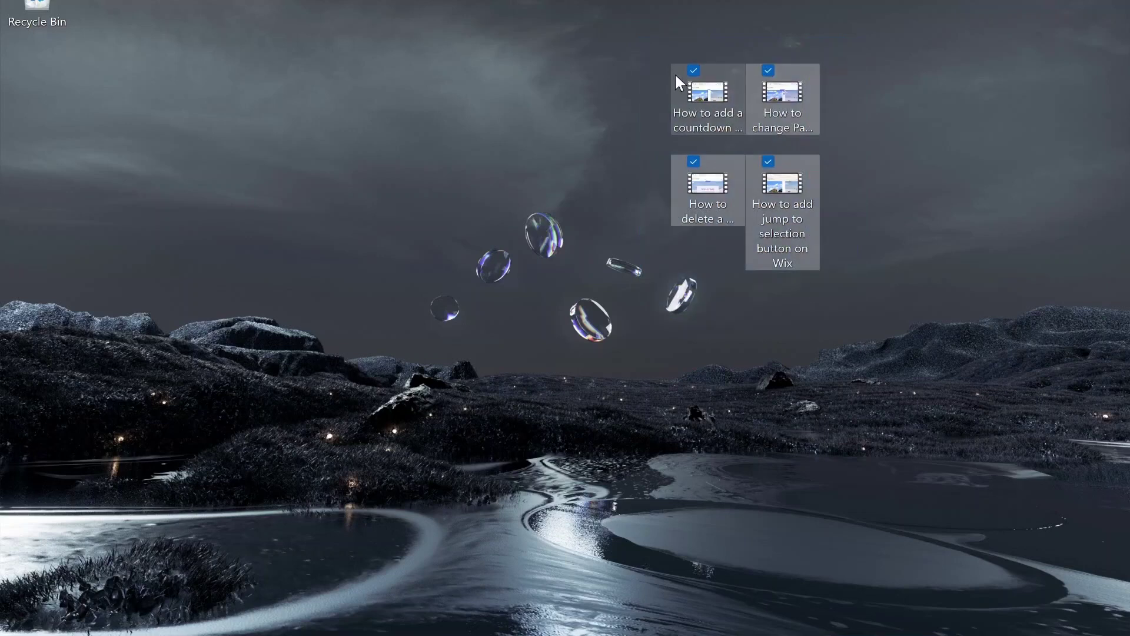
pyautogui.rightClick(720, 97)
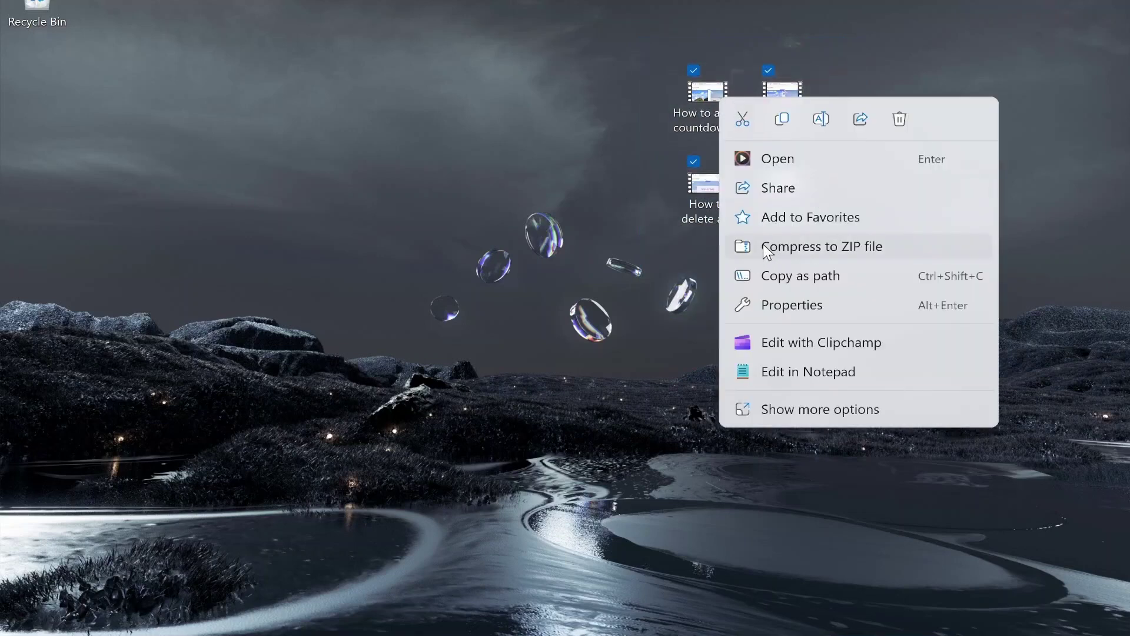
pyautogui.click(781, 246)
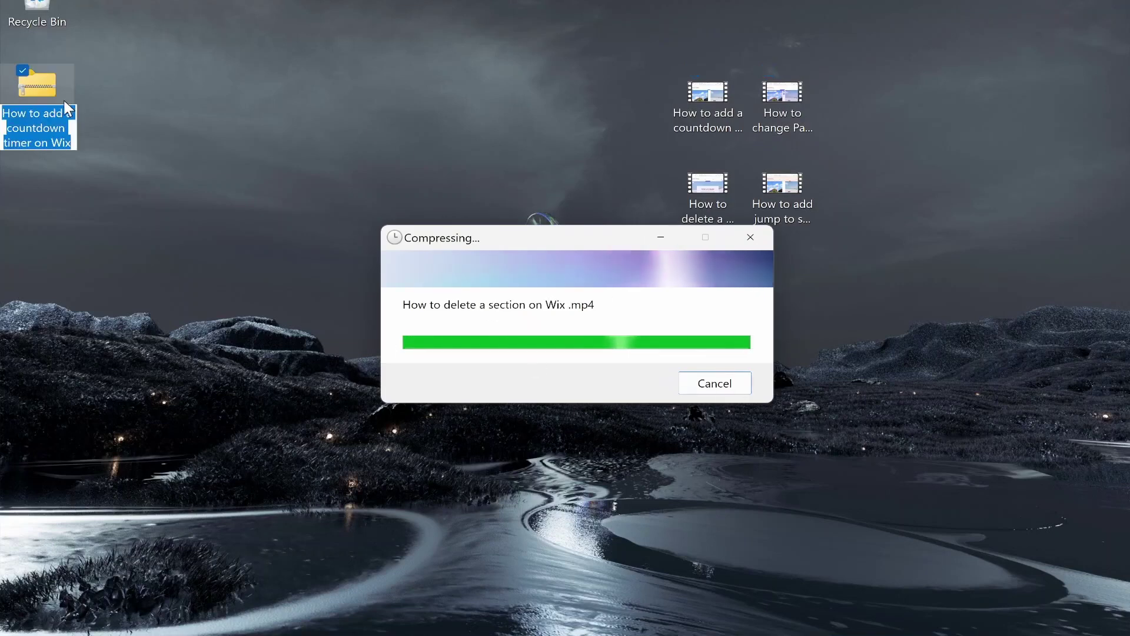
# - Move the zip to the middle of the desktop and check its four videos
pyautogui.moveTo(38, 100); pyautogui.dragTo(497, 169)
pyautogui.moveTo(500, 94); pyautogui.dragTo(554, 180)
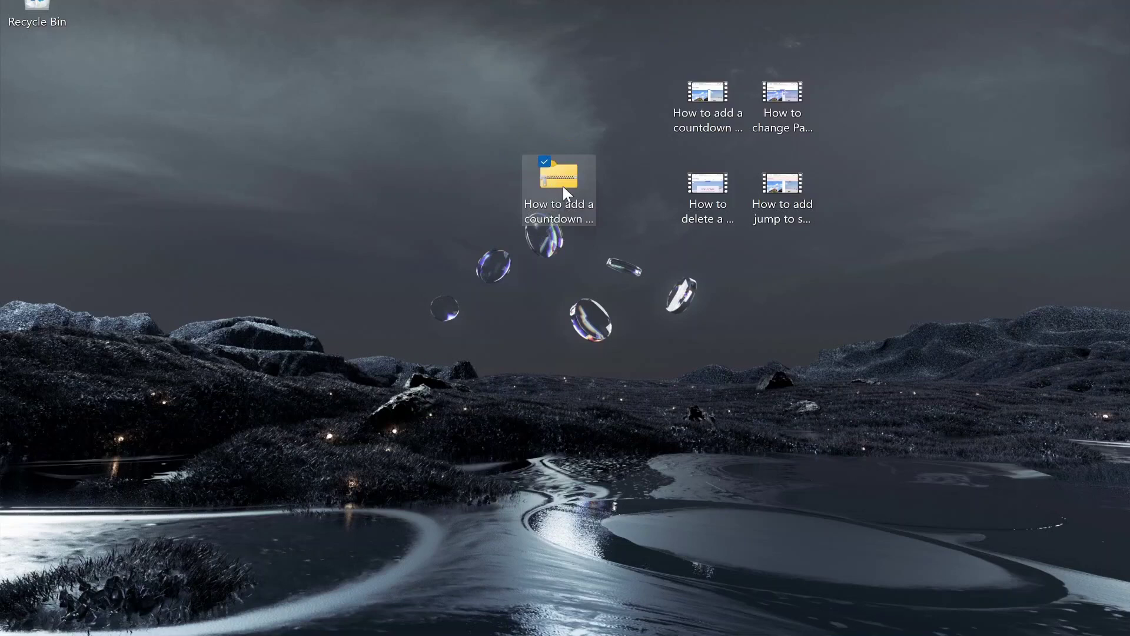
pyautogui.doubleClick(578, 189)
pyautogui.moveTo(442, 546); pyautogui.dragTo(327, 330)
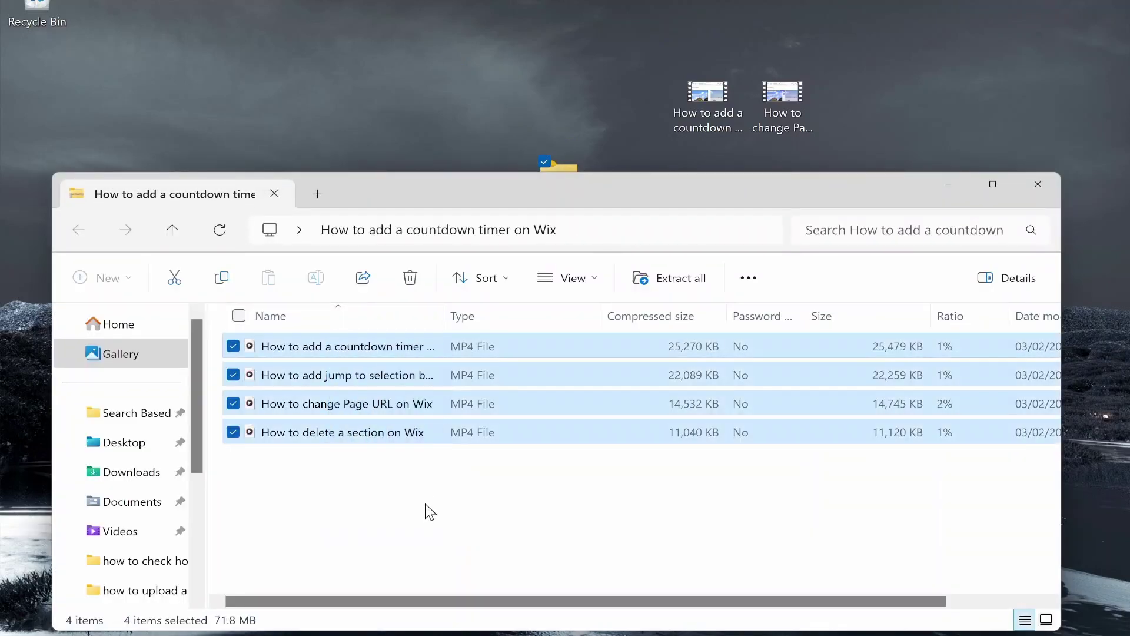
pyautogui.moveTo(347, 404); pyautogui.dragTo(744, 194)
pyautogui.click(1038, 185)
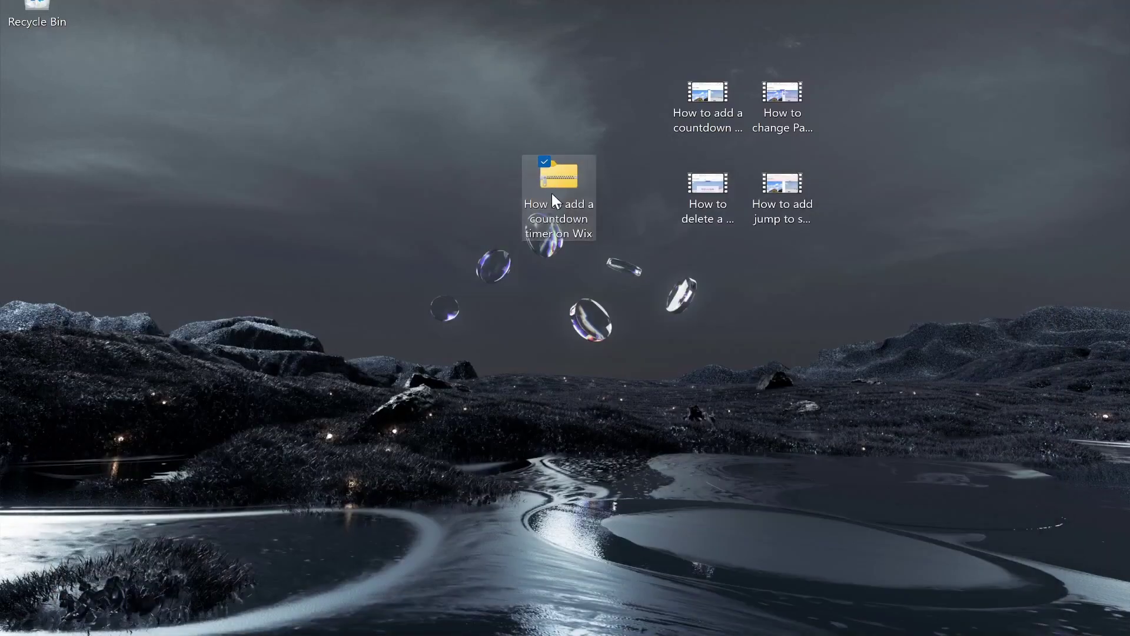
# - Rename the zip folder to 'Test'
pyautogui.rightClick(550, 192)
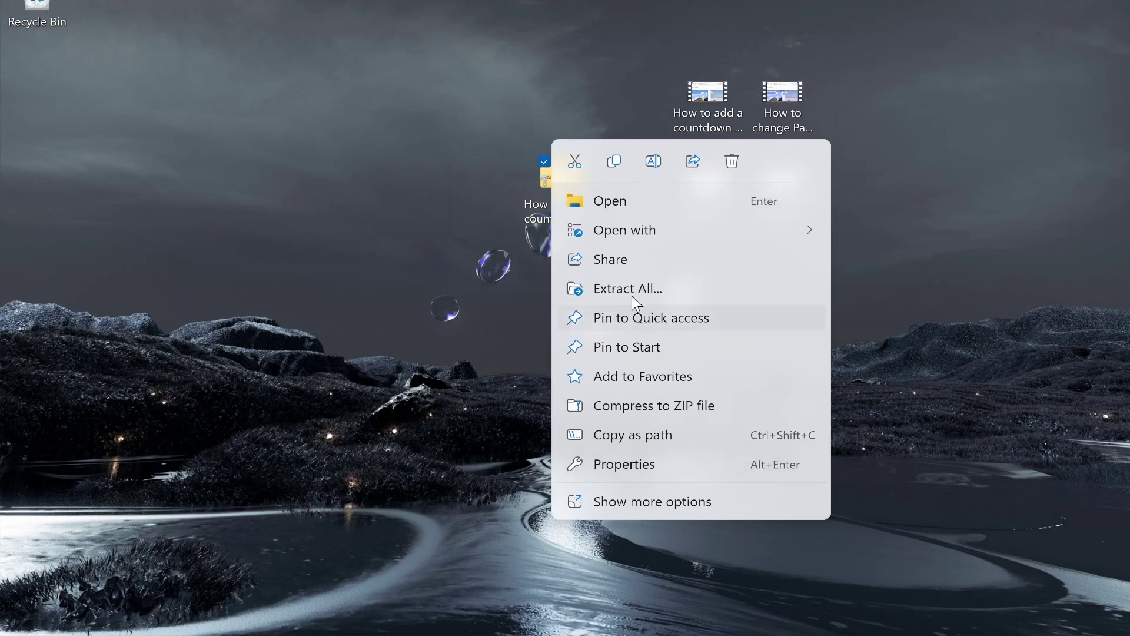
pyautogui.click(653, 165)
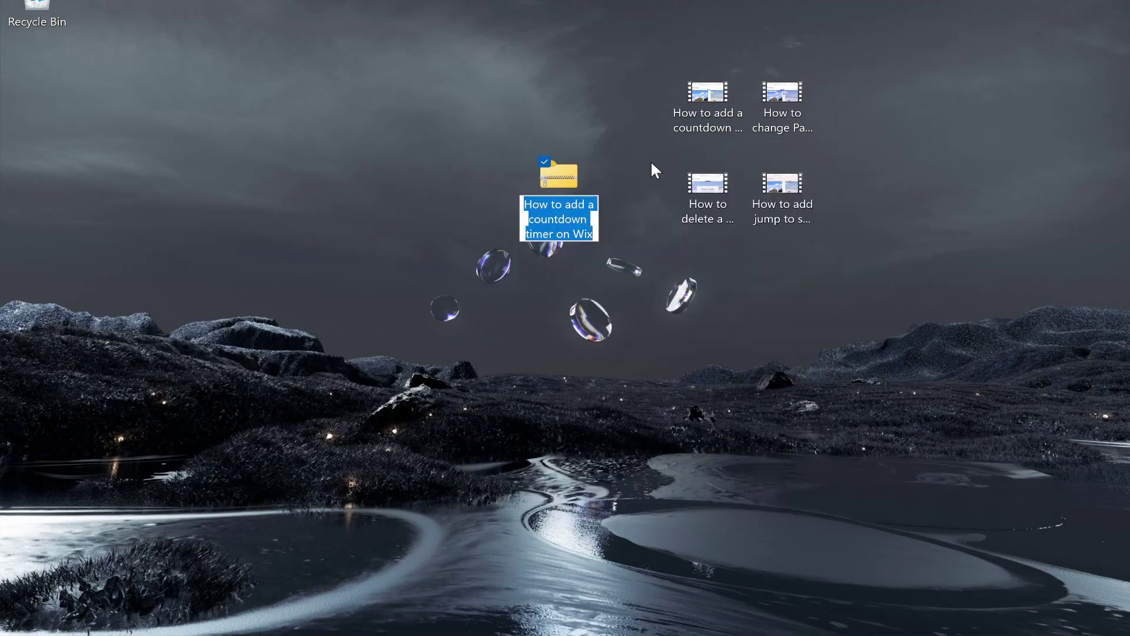
pyautogui.write('Test')
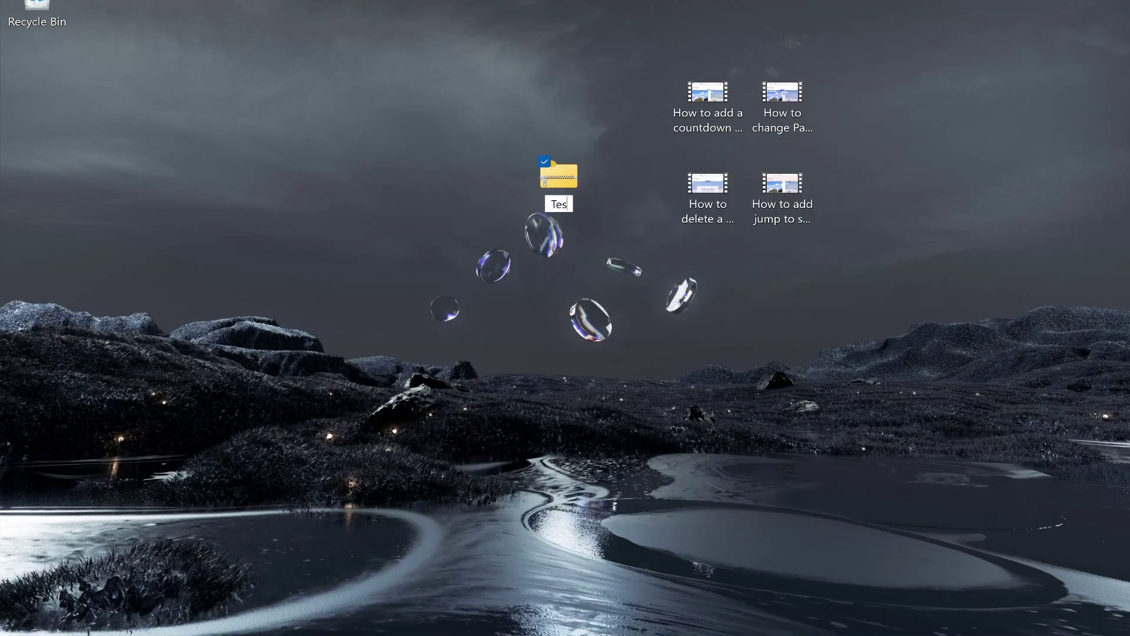
pyautogui.press('Return')
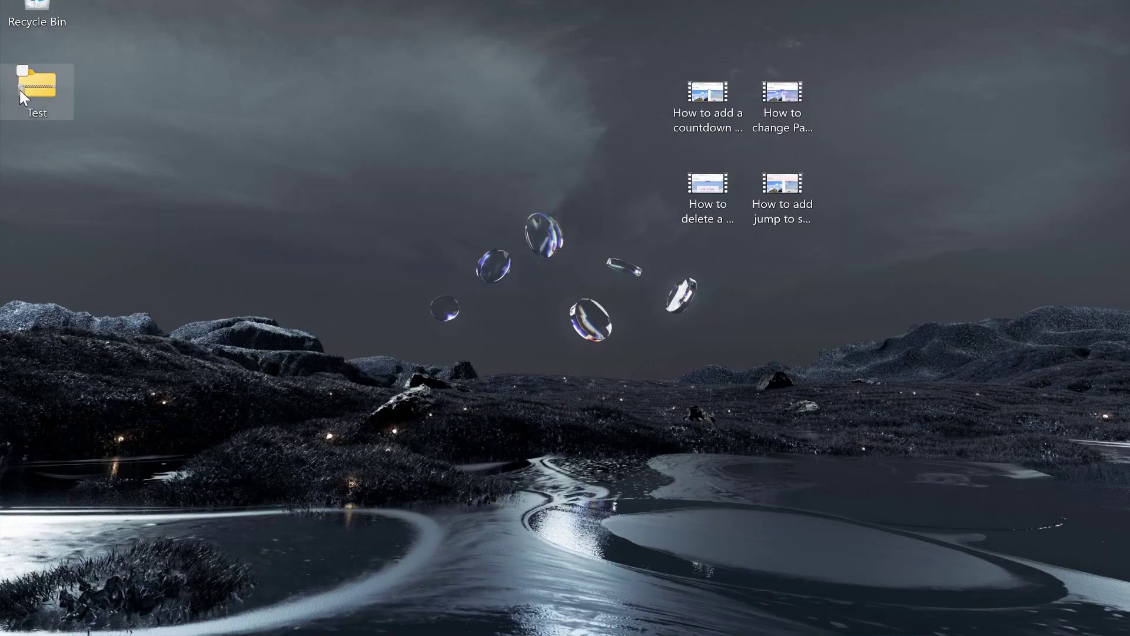
pyautogui.moveTo(586, 169); pyautogui.dragTo(595, 172)
# - Upload Test.zip from the Desktop to Drive and confirm it appears on the Home page
pyautogui.click(589, 611)
pyautogui.click(91, 144)
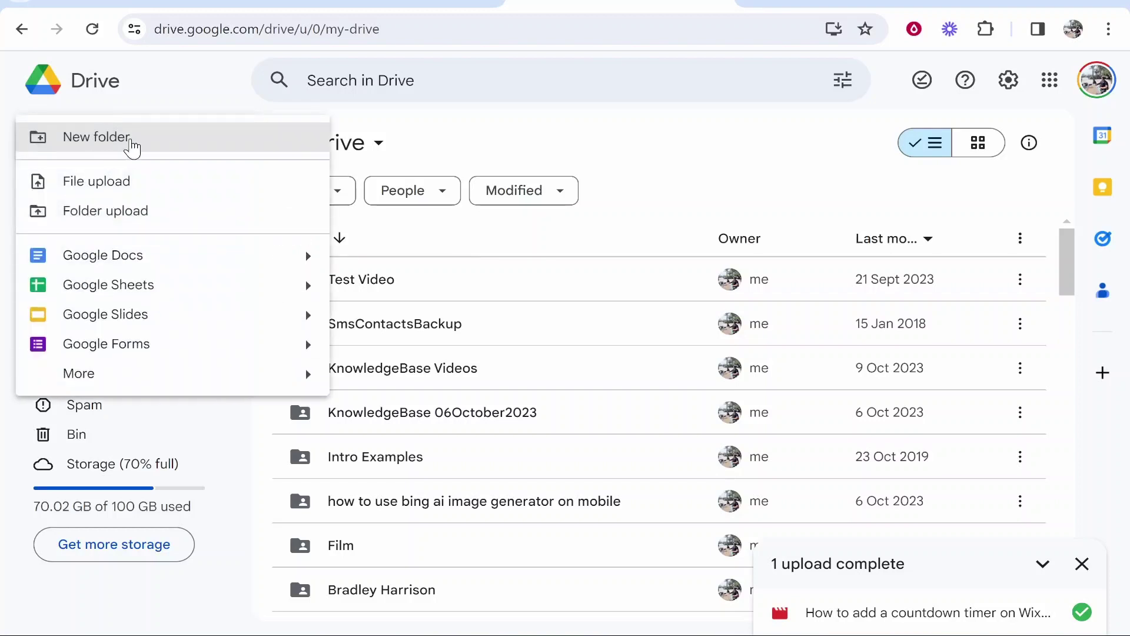
pyautogui.click(87, 187)
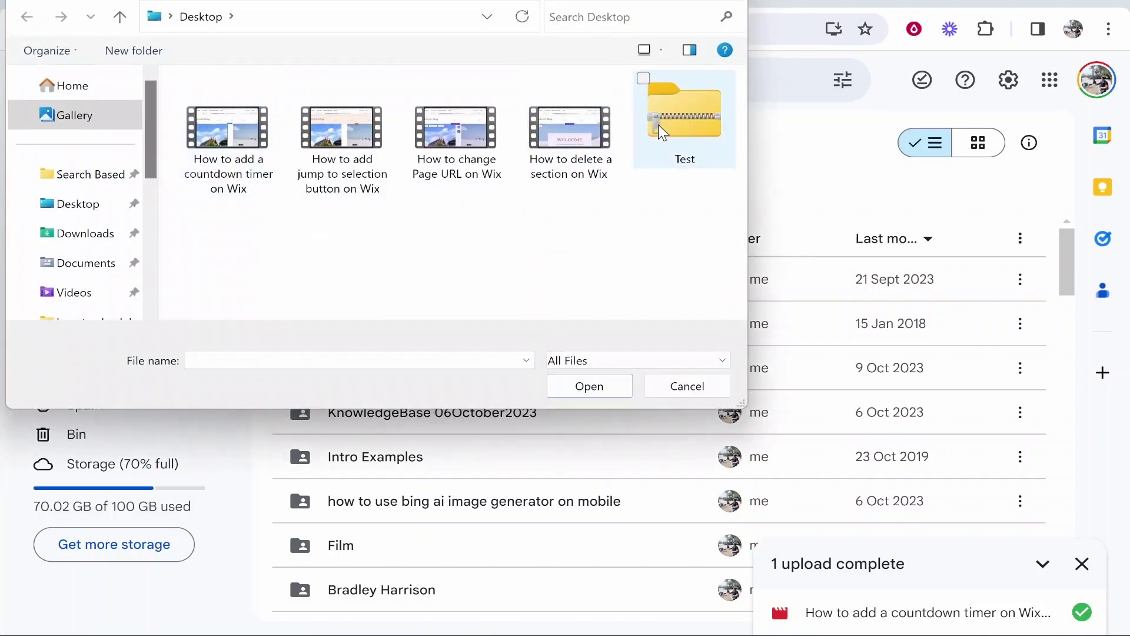
pyautogui.click(664, 118)
pyautogui.click(565, 390)
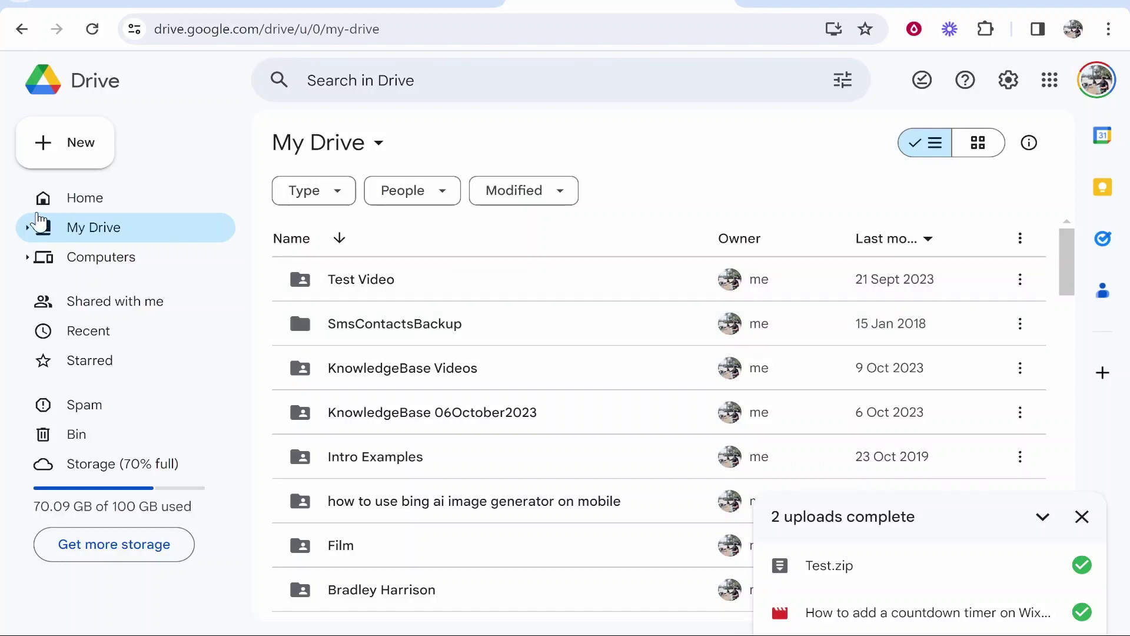
pyautogui.click(53, 201)
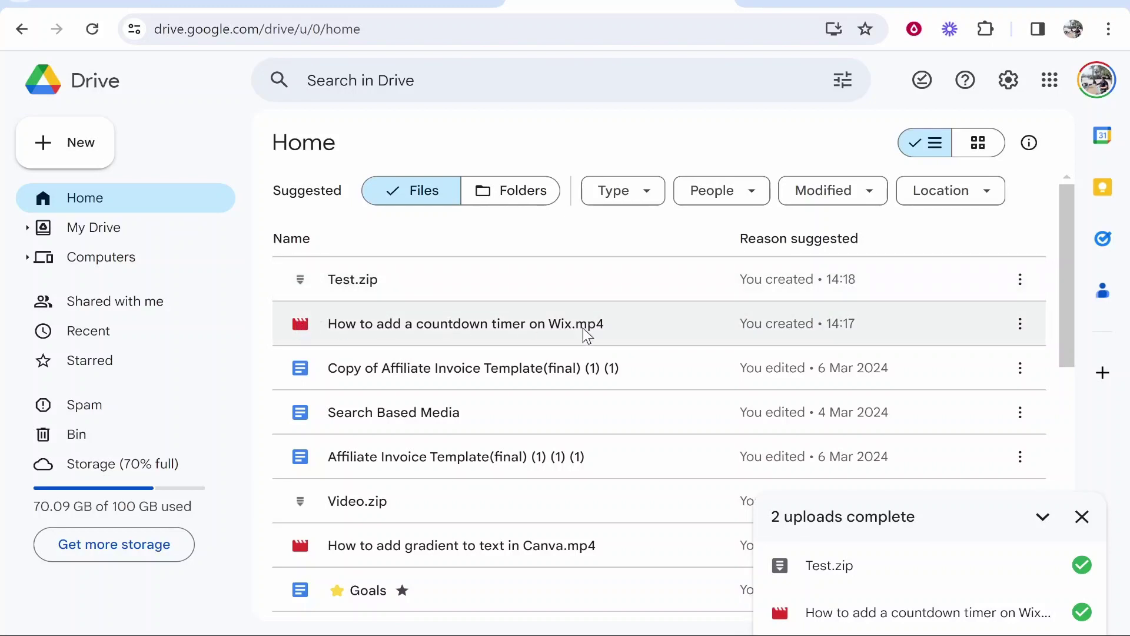
pyautogui.click(1083, 516)
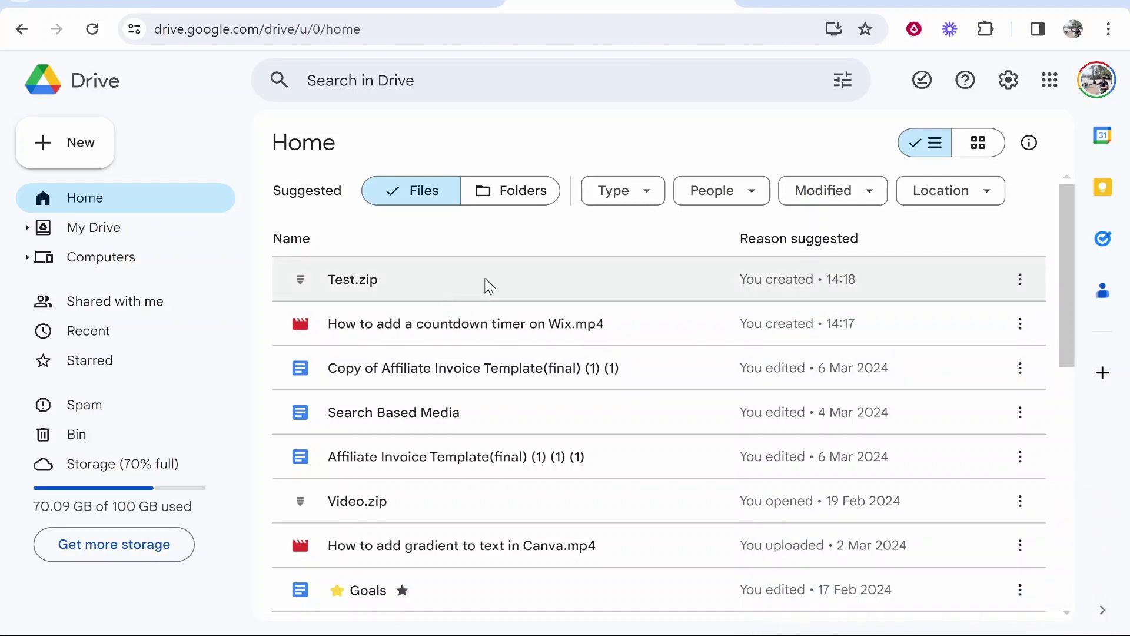
# - Open the Share dialog for Test.zip
pyautogui.rightClick(443, 288)
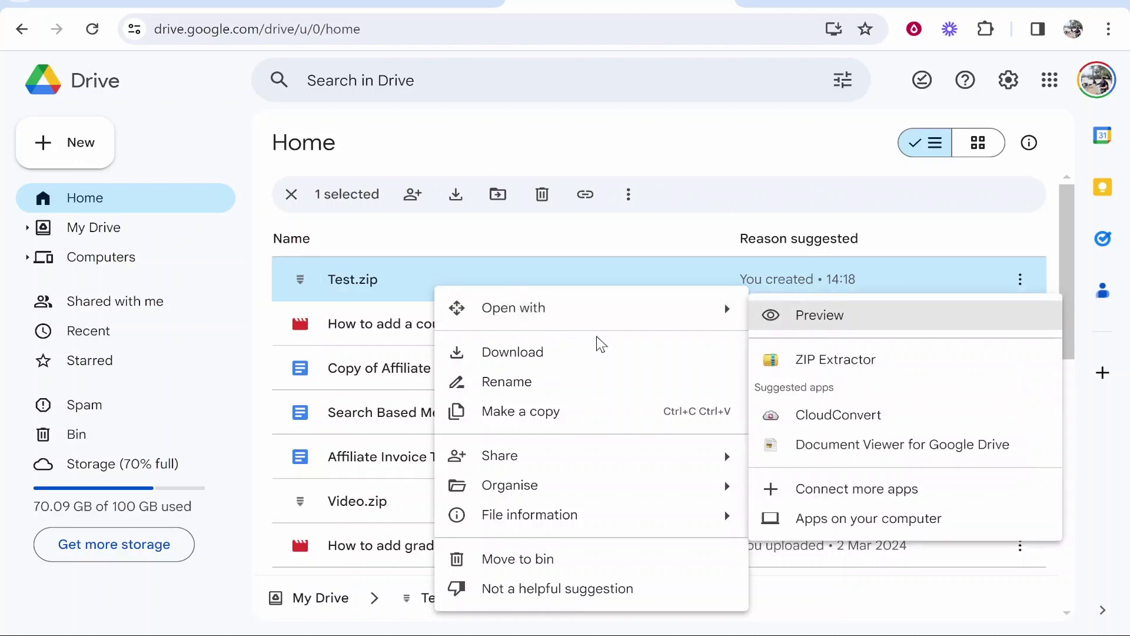
pyautogui.moveTo(565, 454)
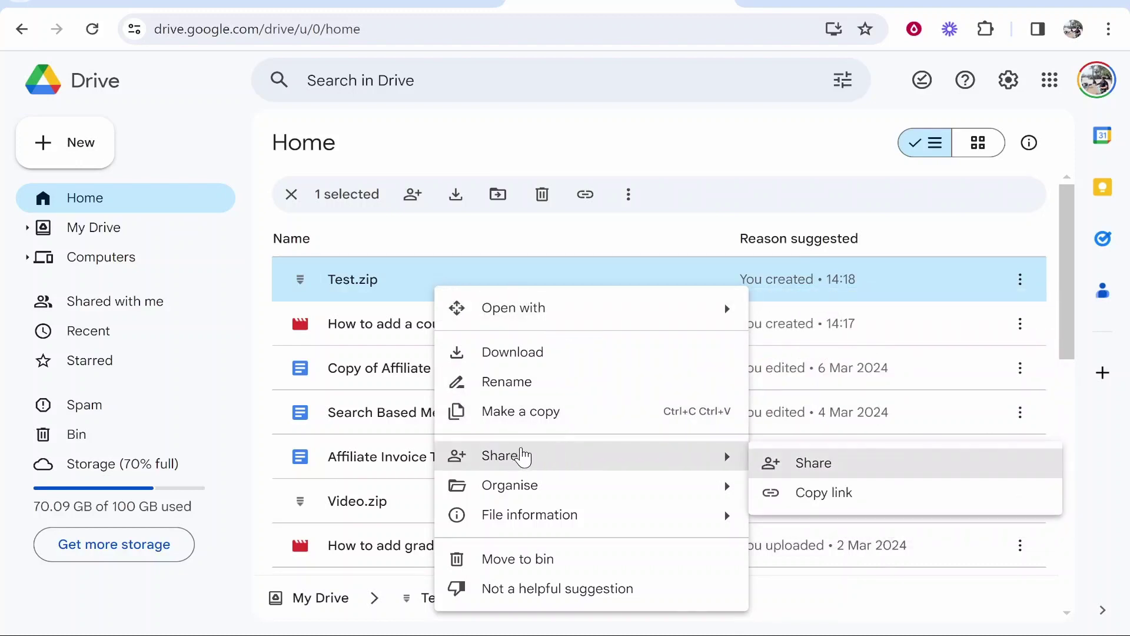
pyautogui.click(814, 465)
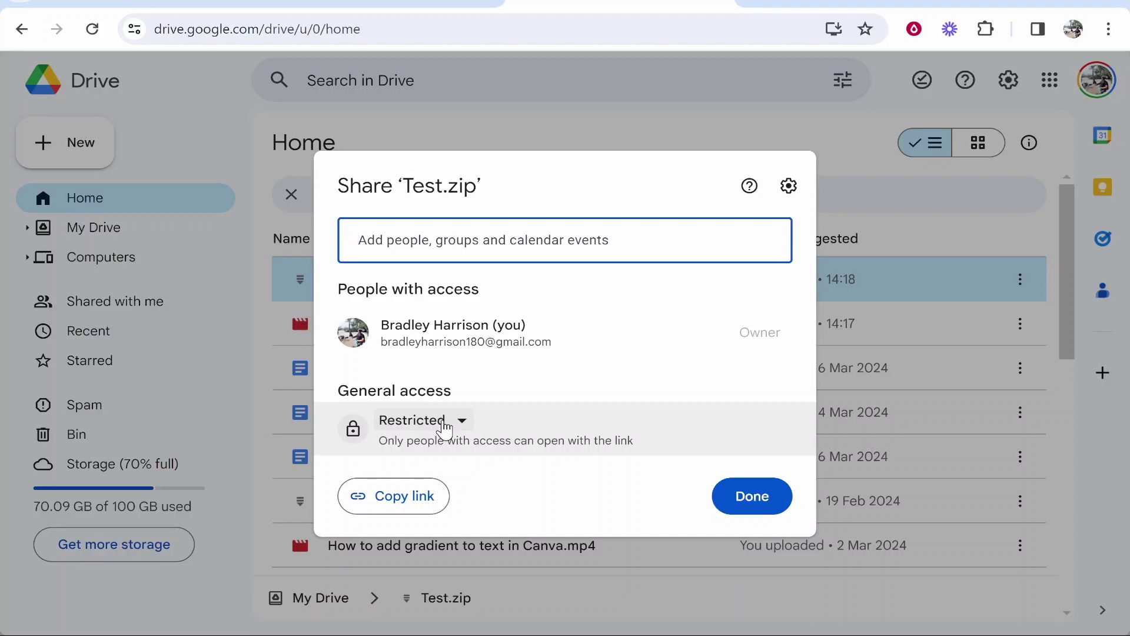
# - Set General access to 'Anyone with the link' as Viewer and copy the link
pyautogui.click(441, 425)
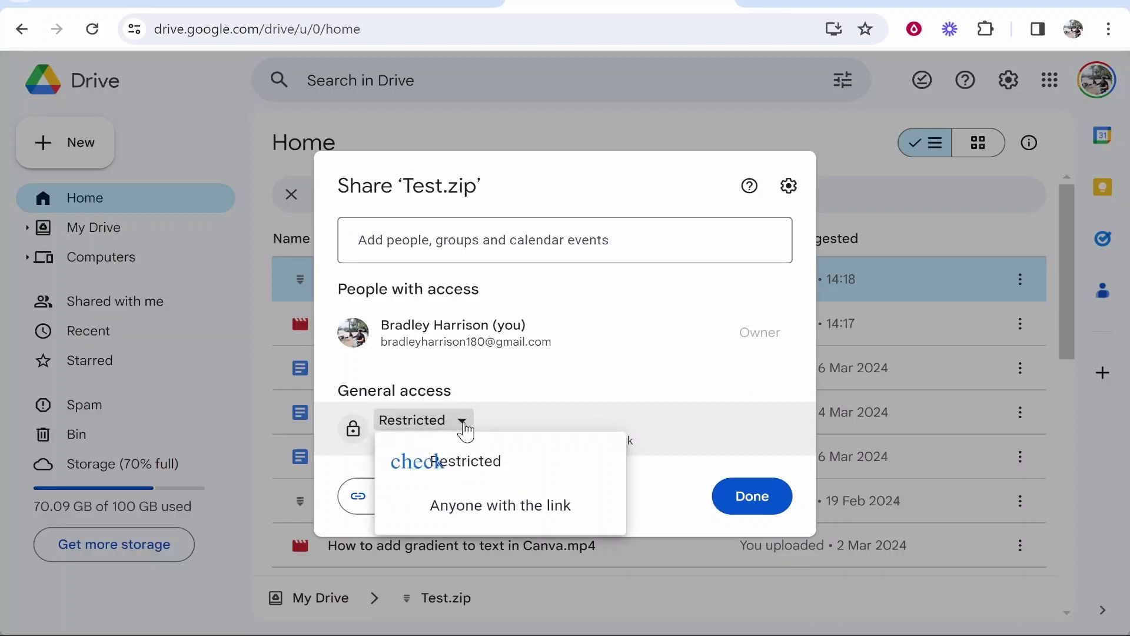
pyautogui.click(460, 516)
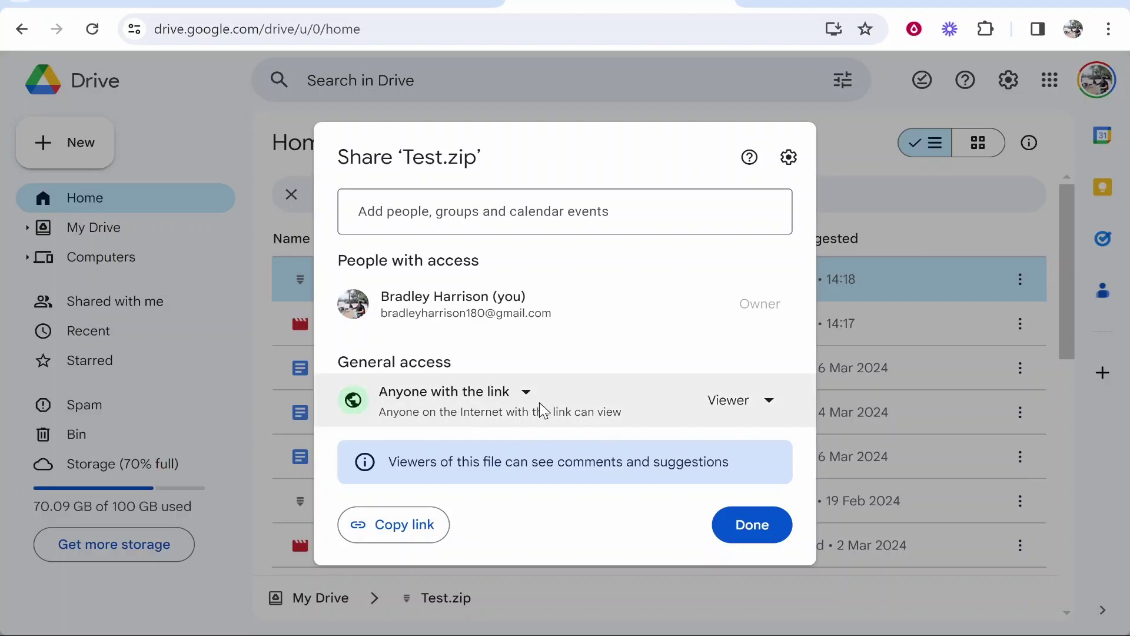
pyautogui.click(753, 413)
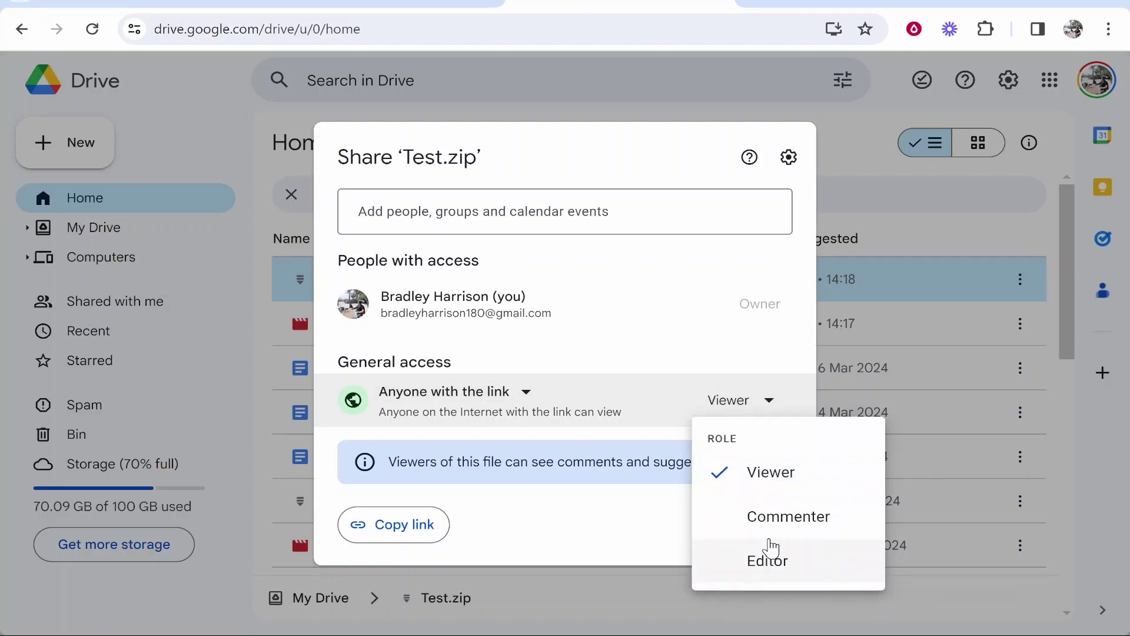
pyautogui.click(759, 488)
pyautogui.click(388, 533)
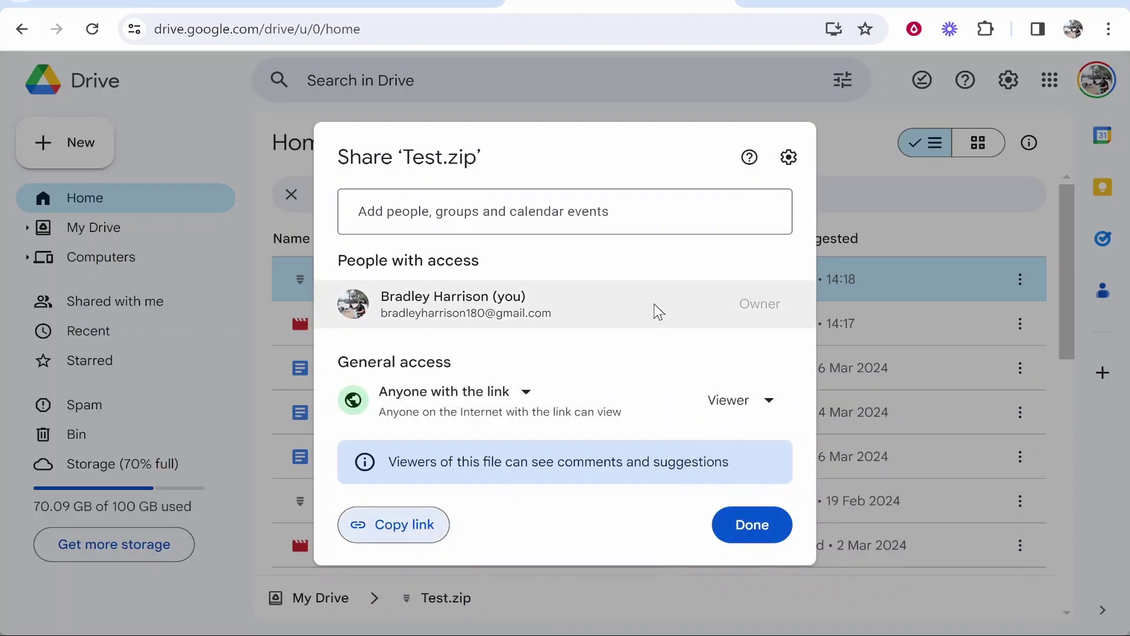
pyautogui.moveTo(652, 306)
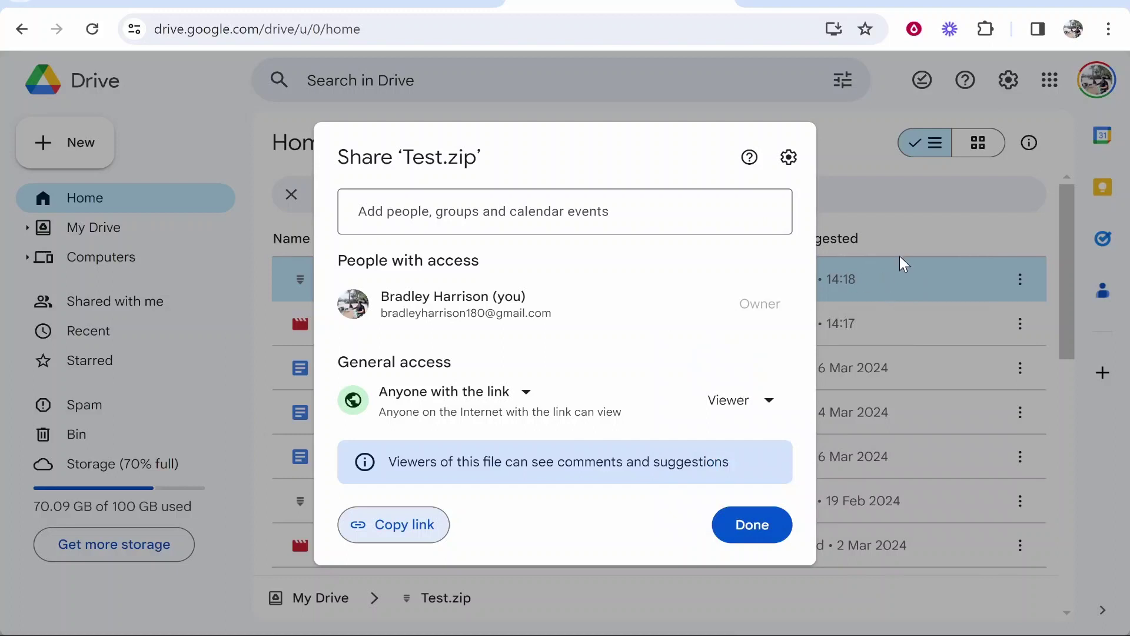
# - Open a new Incognito window and load the copied Test.zip share link
pyautogui.click(1109, 29)
pyautogui.press('Escape')
pyautogui.hotkey('ctrl', 'shift', 'n')
pyautogui.hotkey('ctrl', 'v')
pyautogui.press('Return')
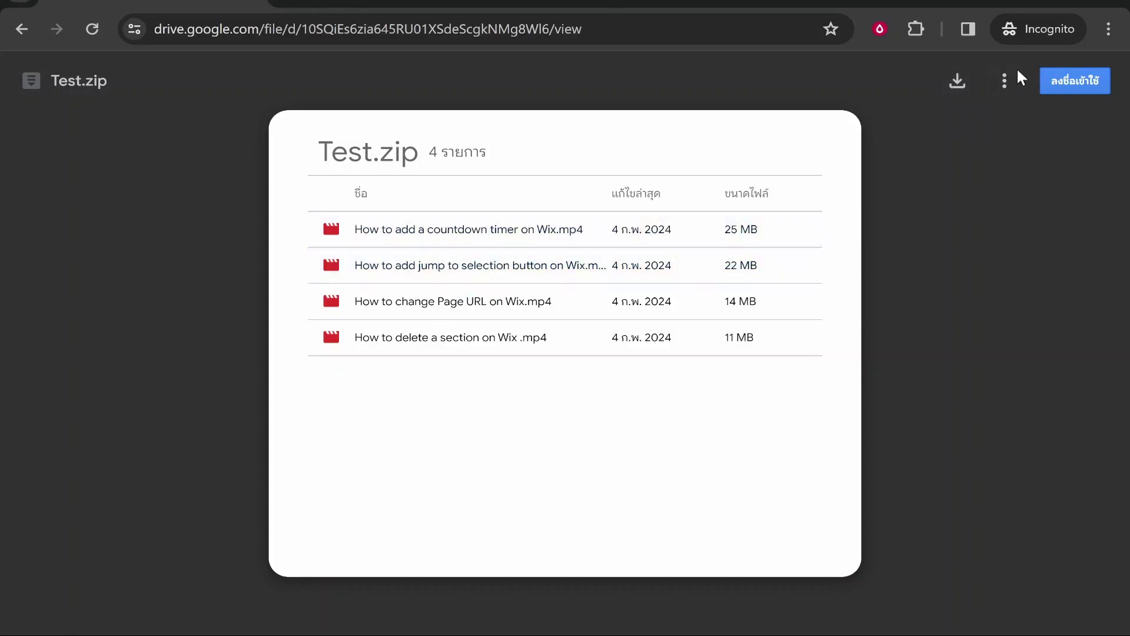
# - Download Test.zip past the virus-scan warning, save it to Downloads, and check progress
pyautogui.click(960, 83)
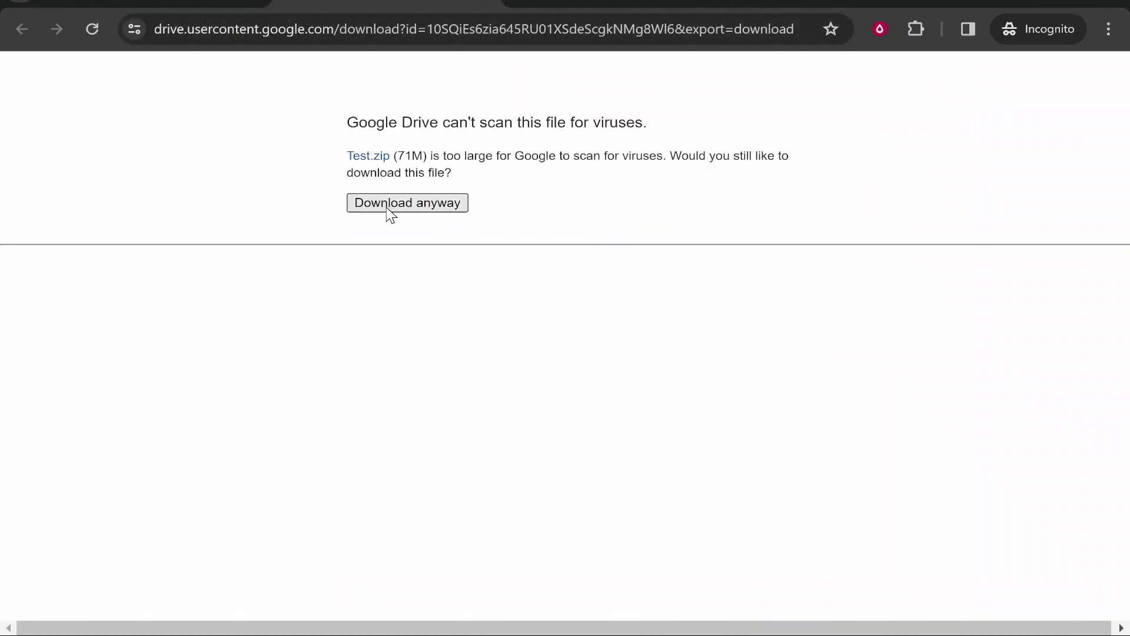
pyautogui.click(386, 216)
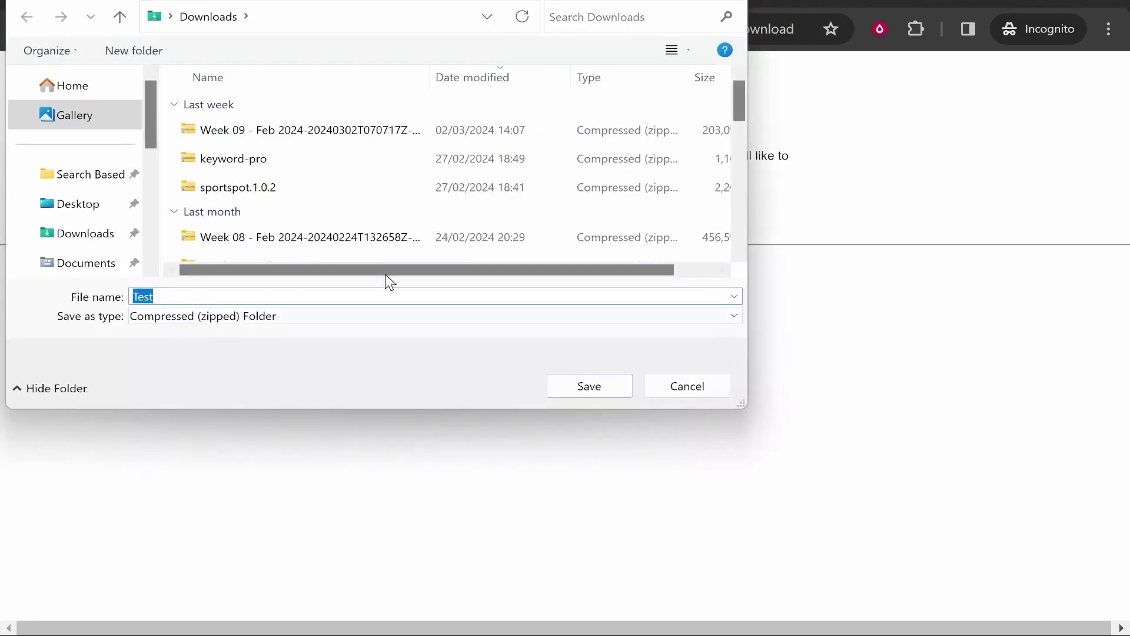
pyautogui.click(589, 386)
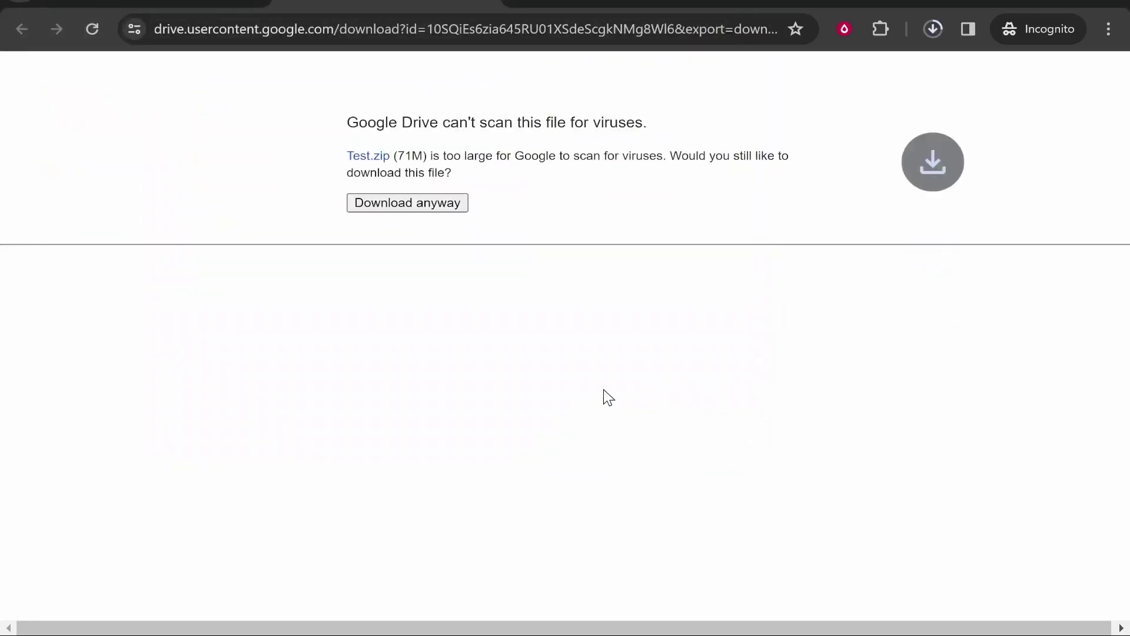
pyautogui.click(932, 26)
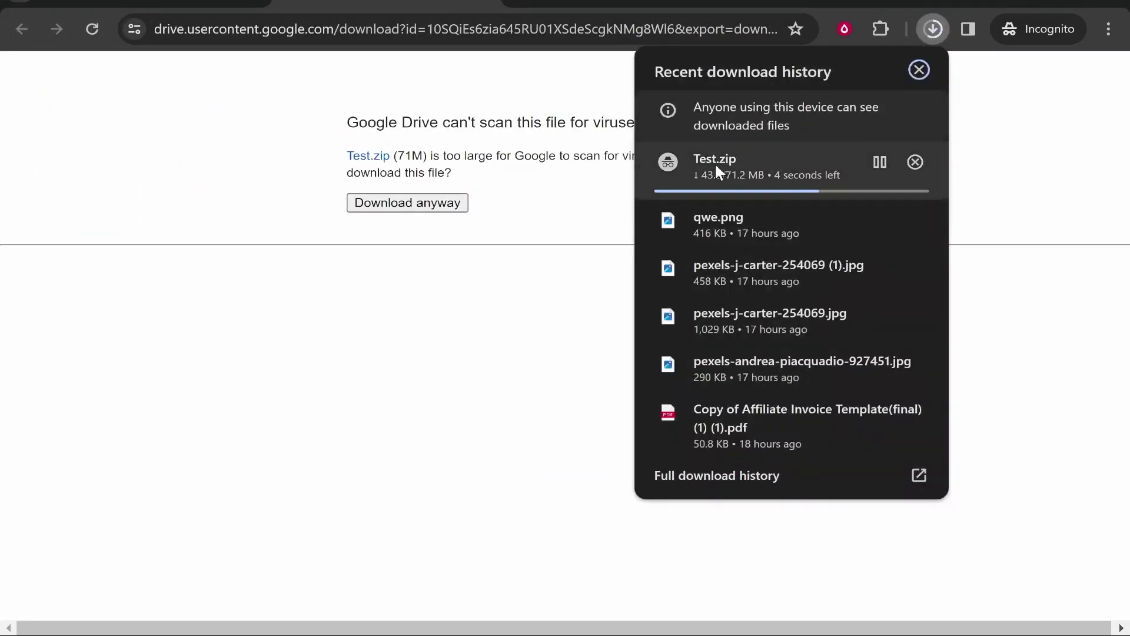